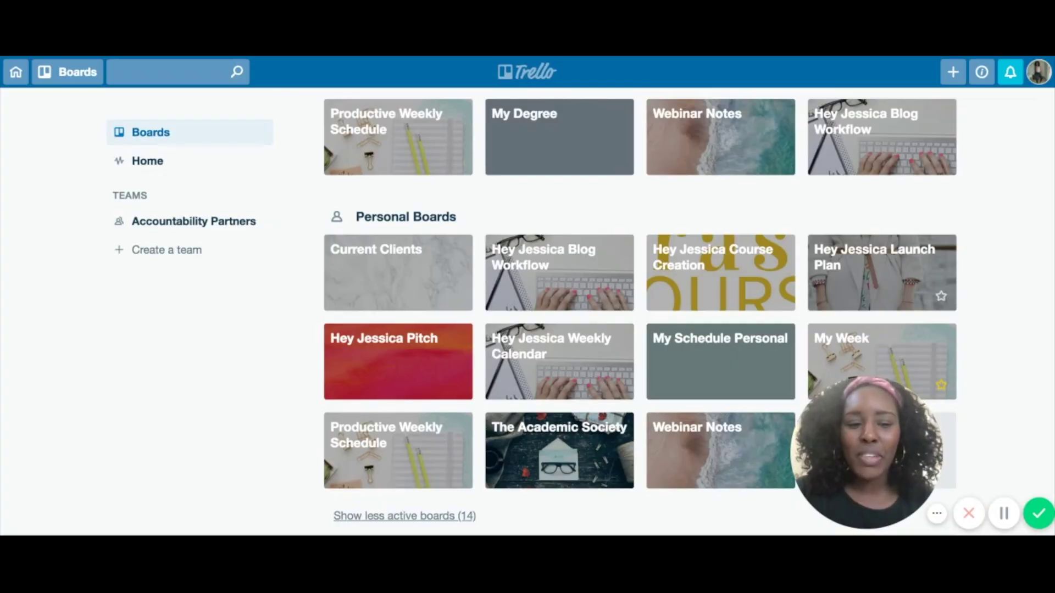
Start a new board titled 'Morning Routine'
mouse_move(865, 441)
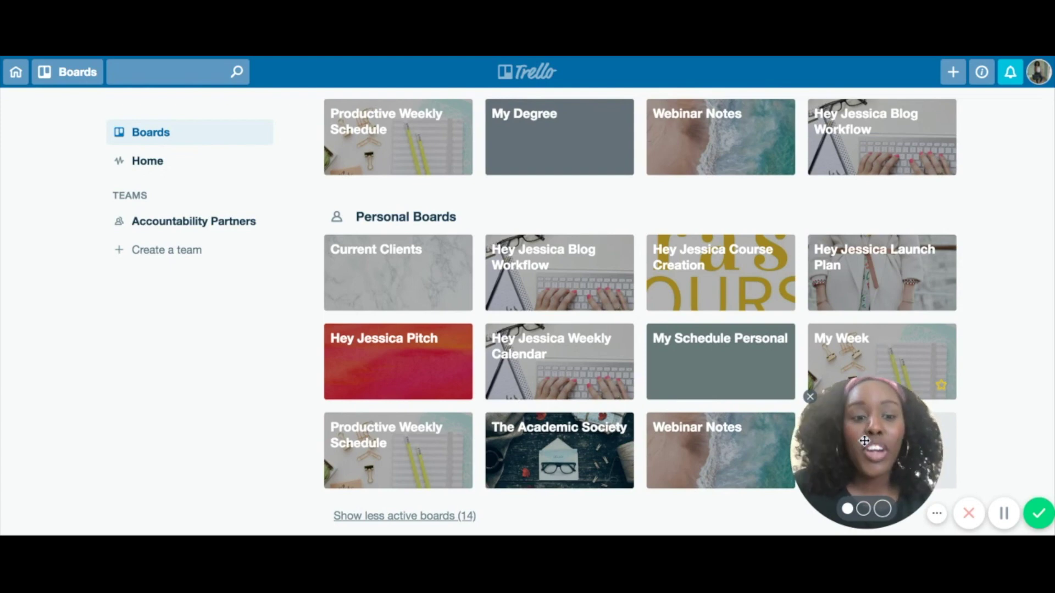
drag(864, 441, 125, 442)
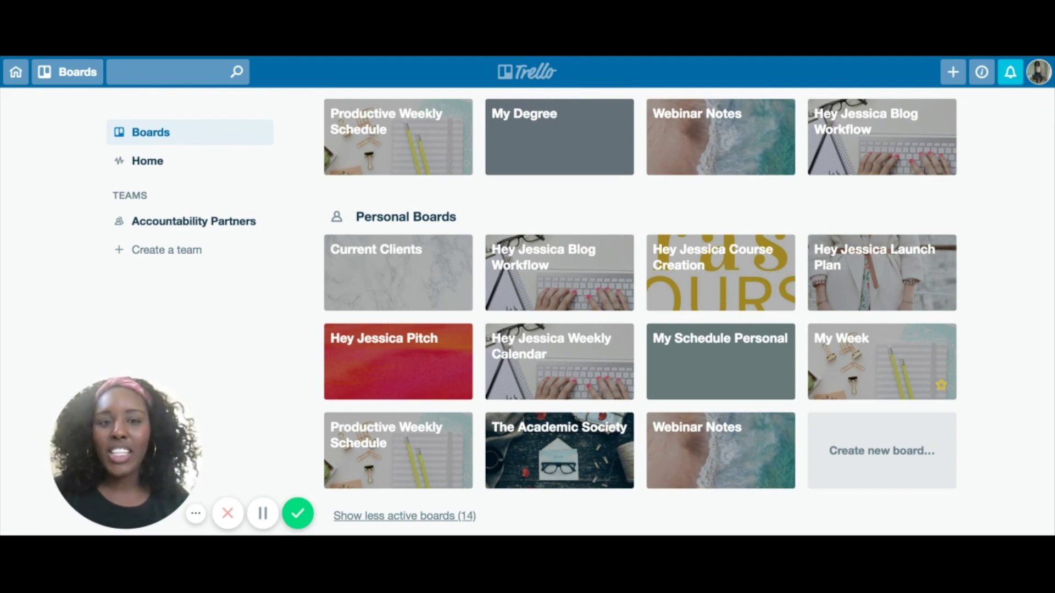
click(873, 448)
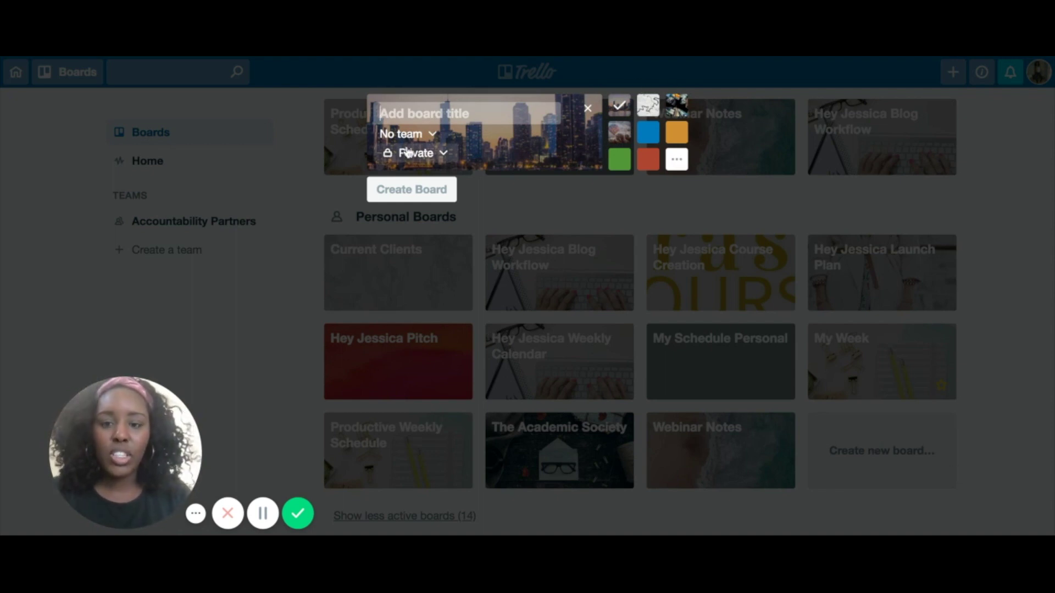
text(Morning Routine)
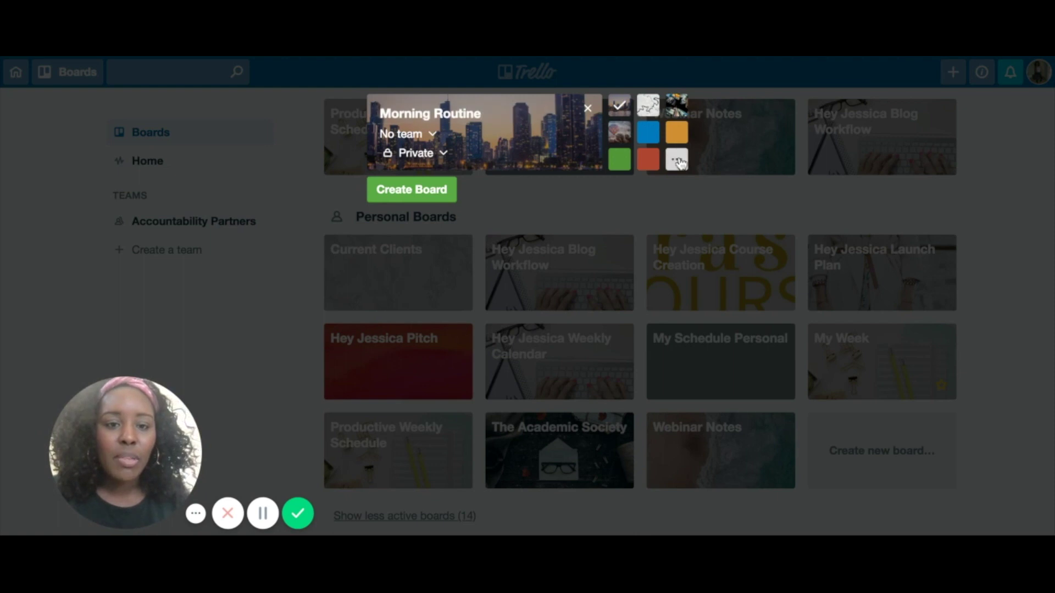
Pick the autumn-leaves photo from the full photo gallery as the board background
click(677, 160)
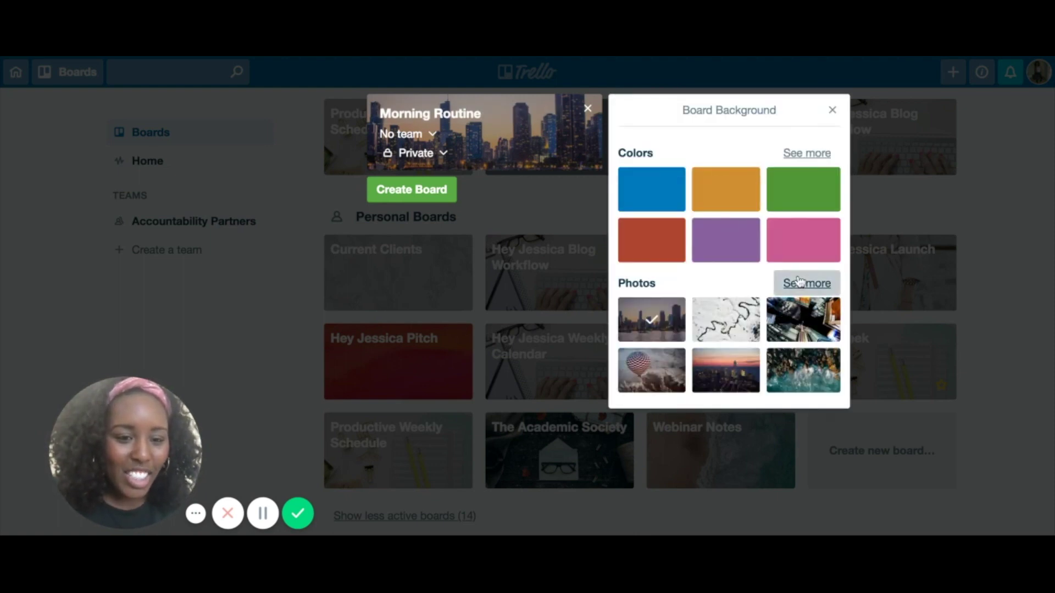
click(805, 283)
scroll(707, 419, down, 3)
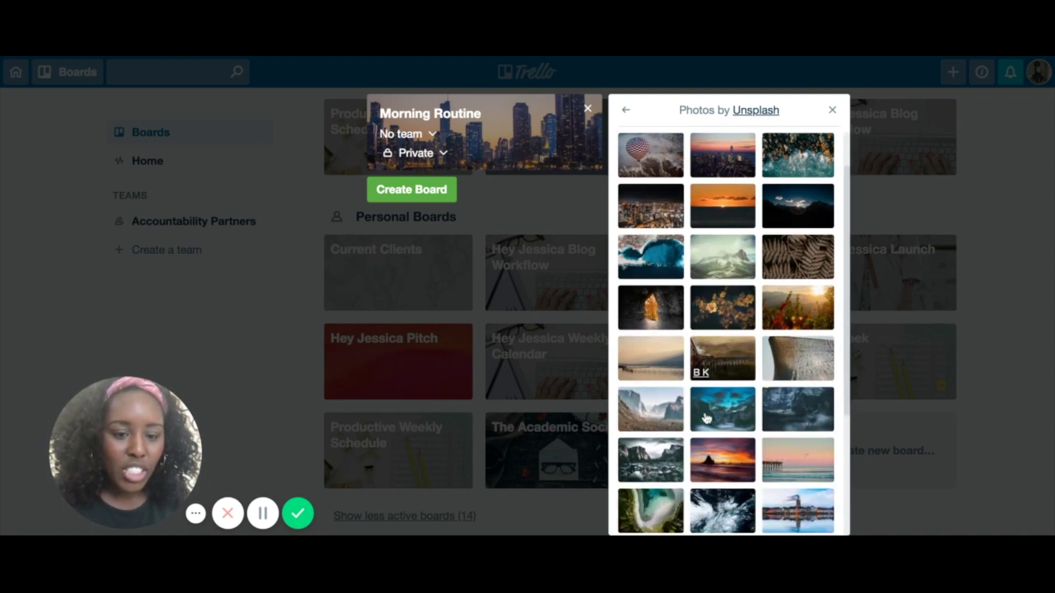
scroll(707, 419, down, 5)
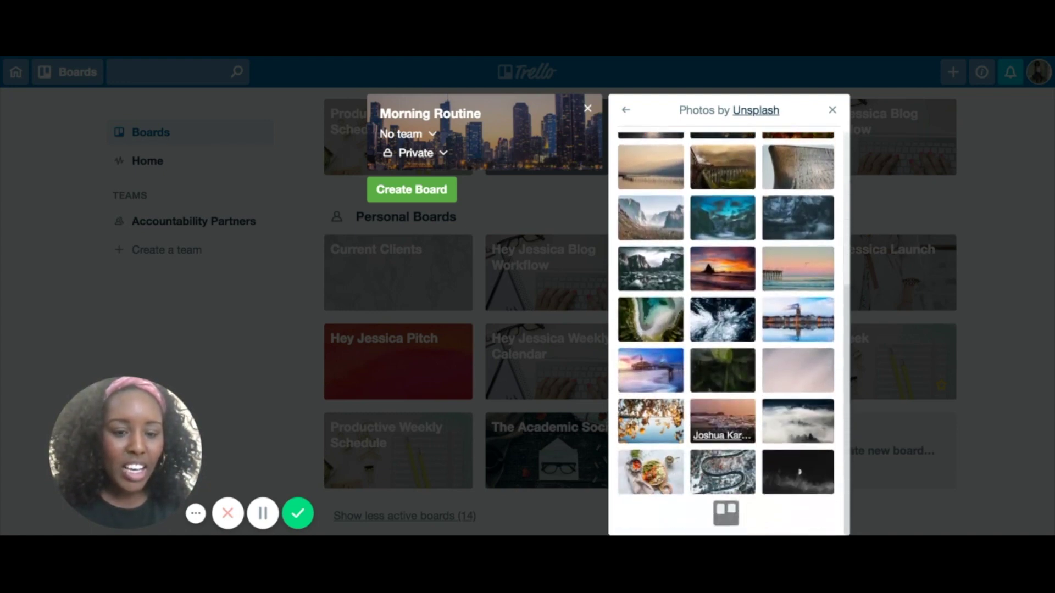
scroll(723, 397, down, 4)
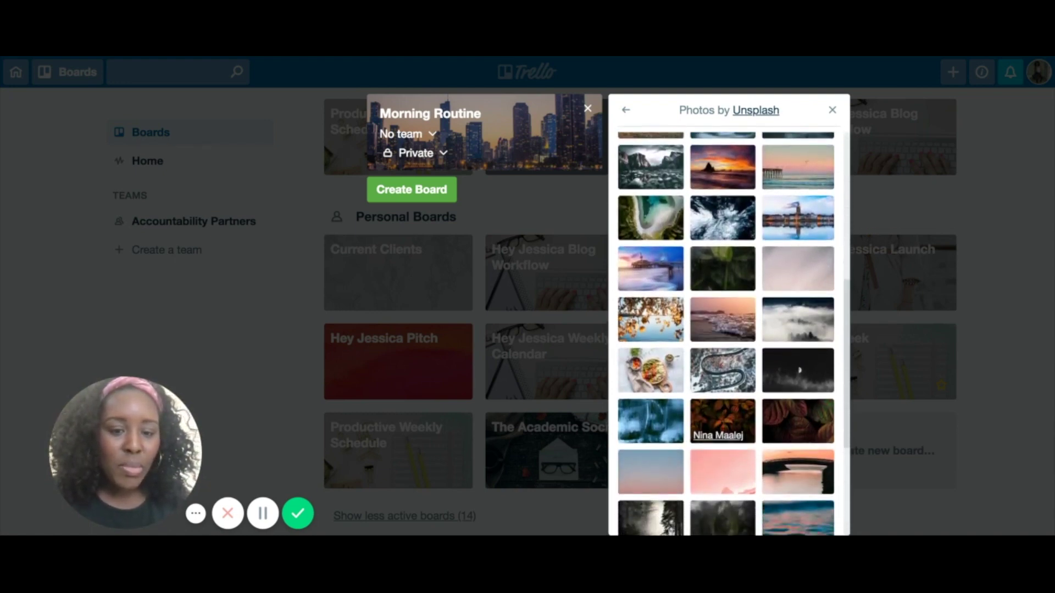
scroll(722, 397, down, 1)
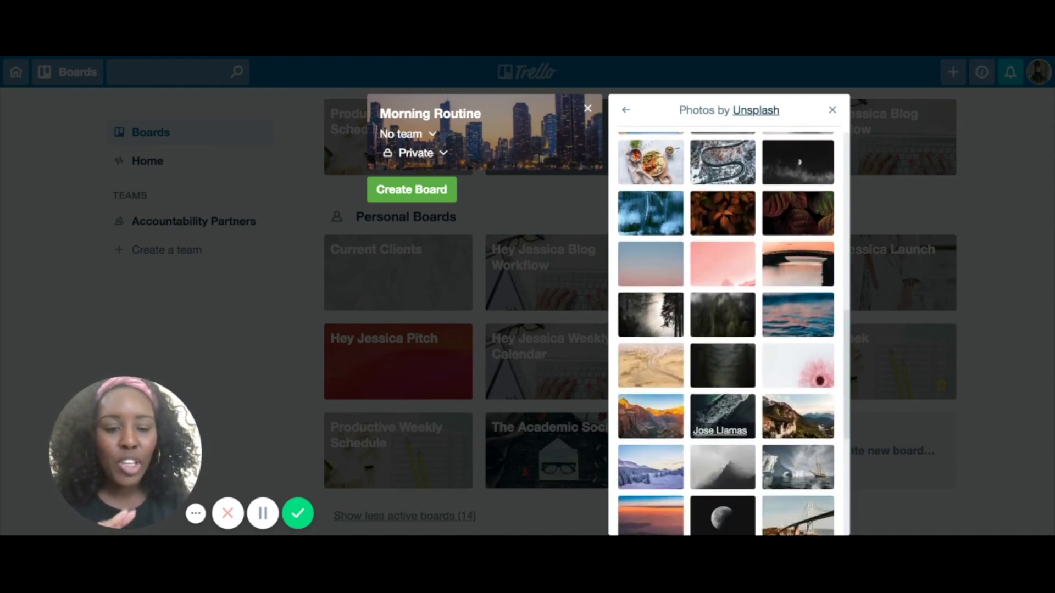
scroll(723, 397, up, 4)
scroll(723, 443, up, 3)
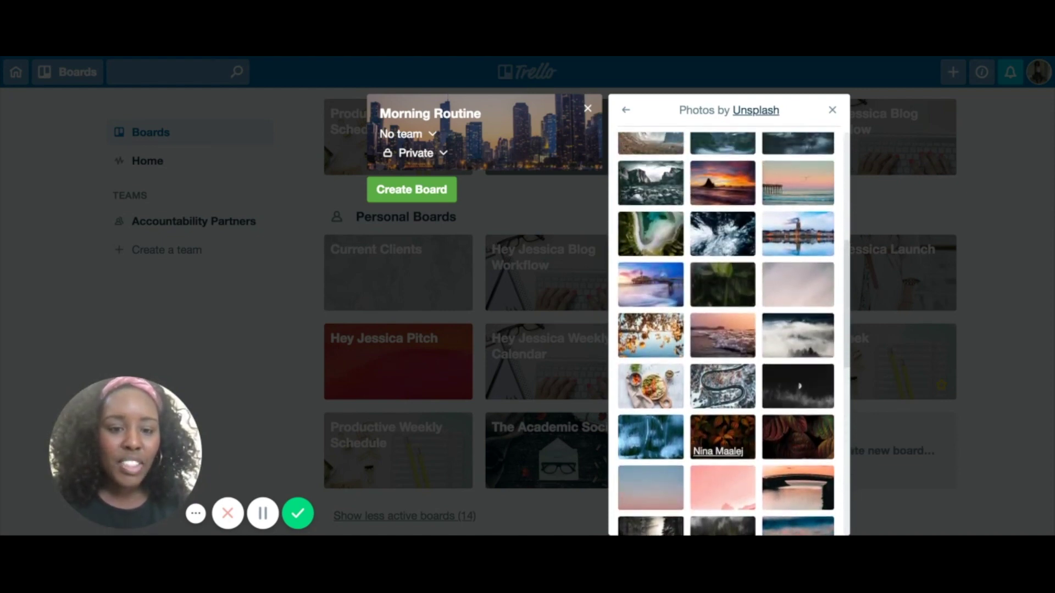
click(654, 344)
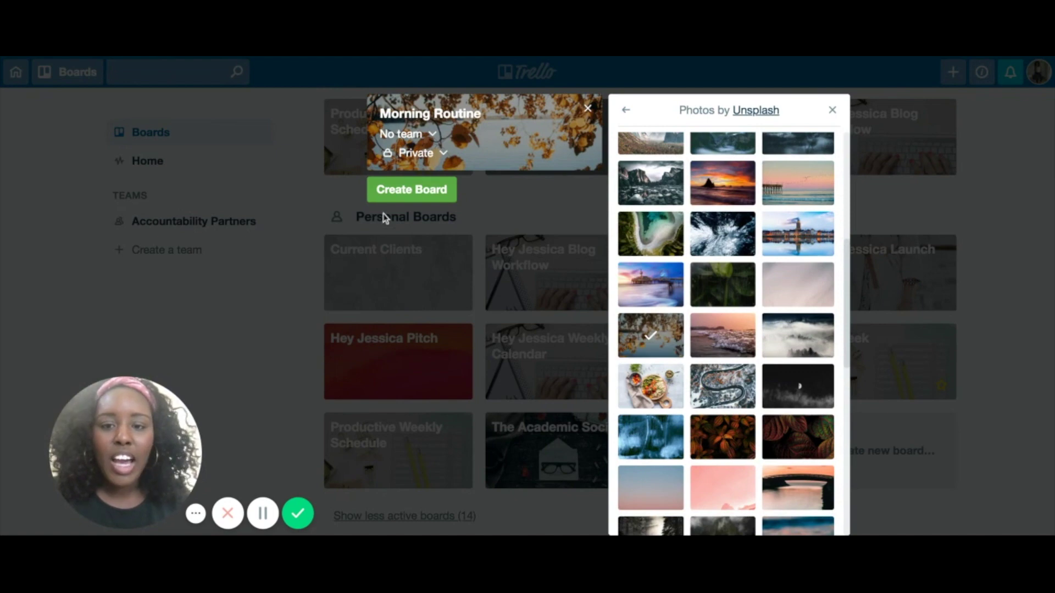
Create the Morning Routine board and add its first list, Braindump
click(415, 191)
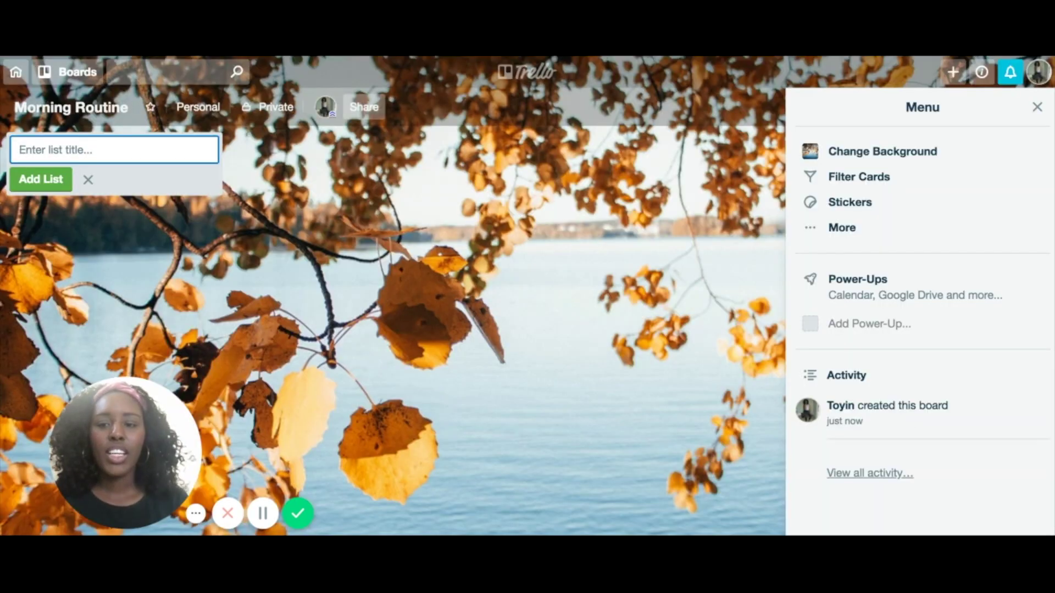
click(1037, 107)
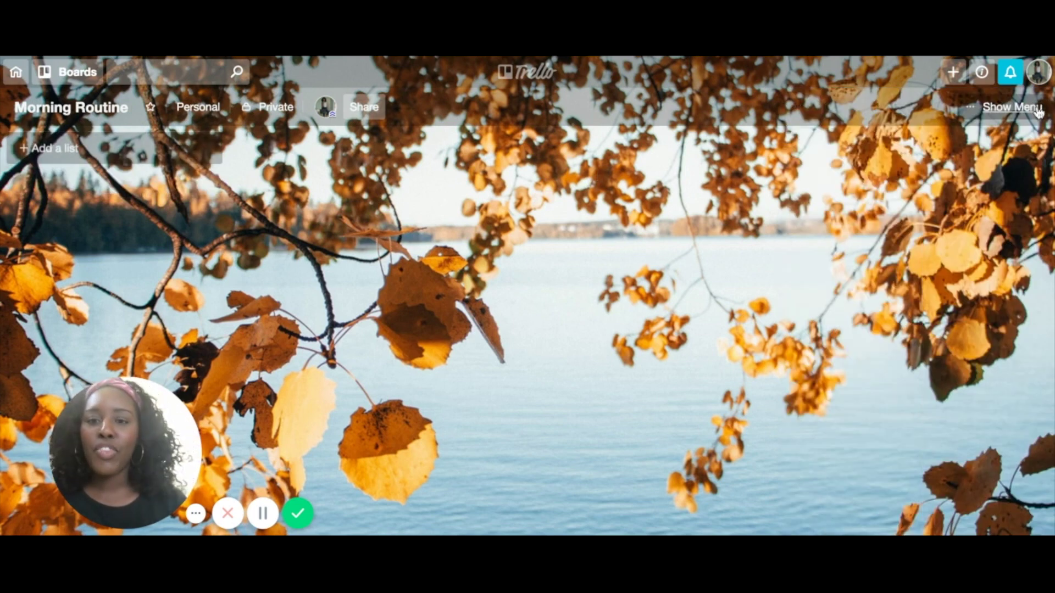
click(68, 150)
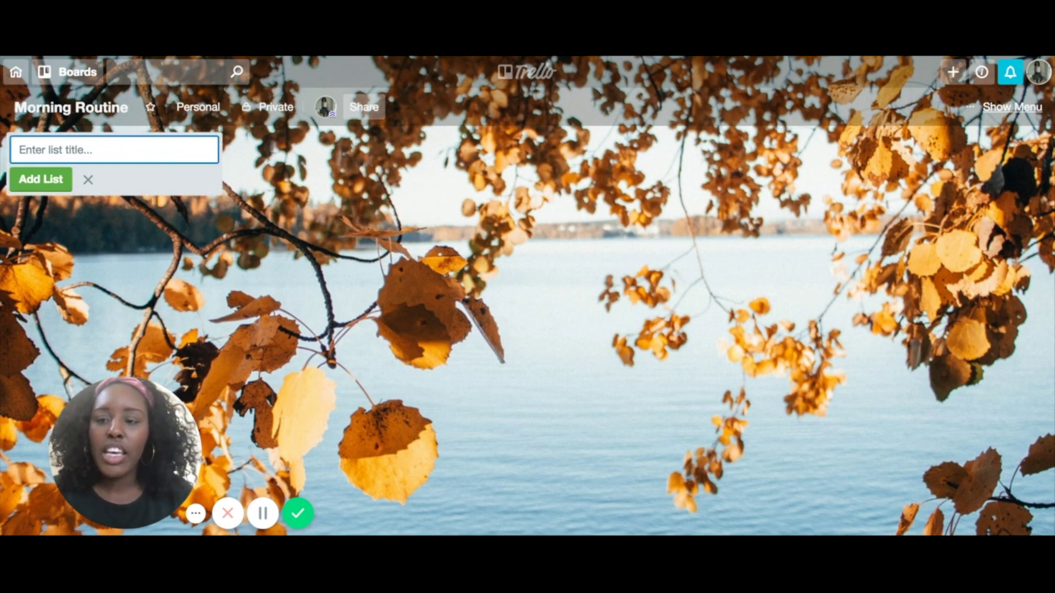
text(Braindump)
key(Return)
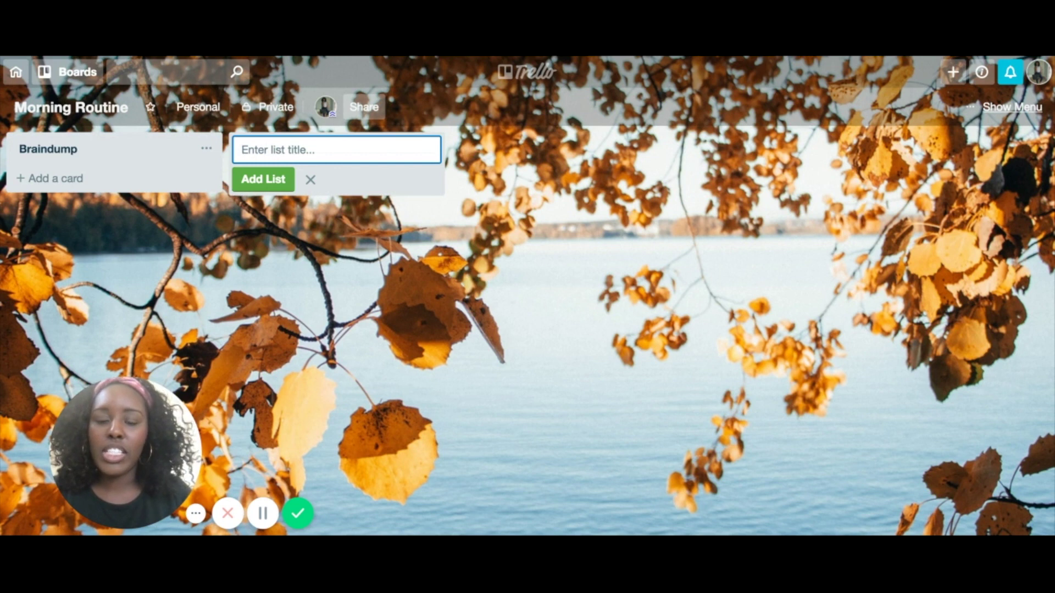
Add the Priority List and Email Reminders lists
text(Priority List)
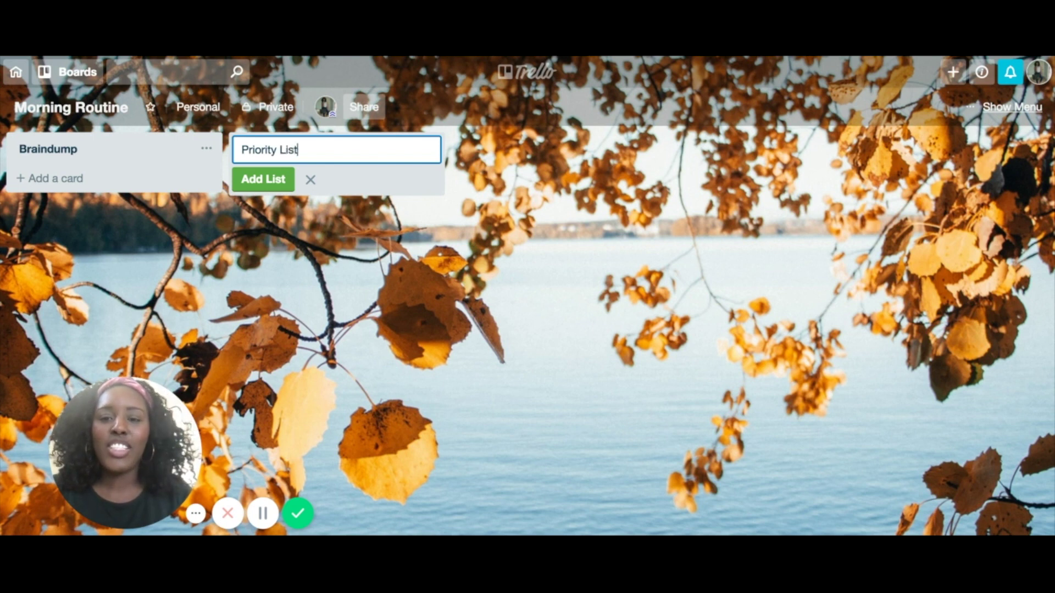
key(Return)
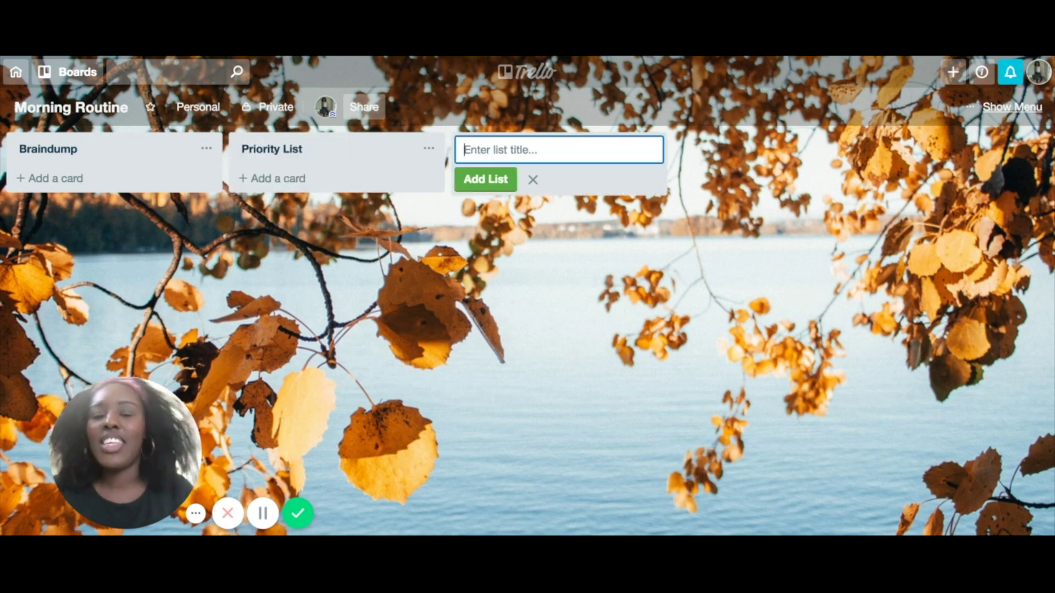
text(Email Reminders)
key(Return)
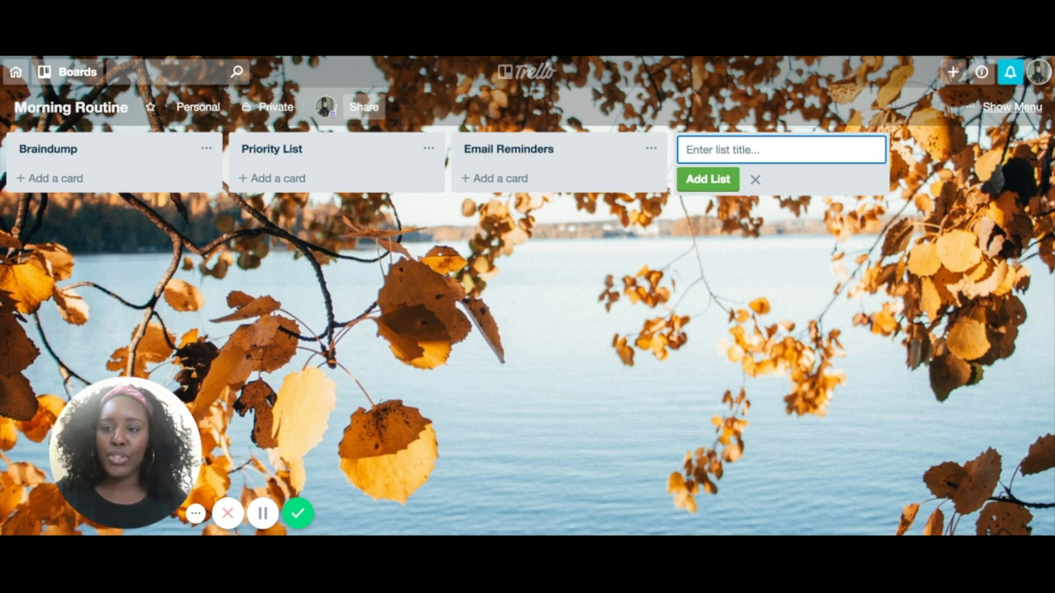
Add 'write notes', 'grade quizzes' and 'email student' cards to Braindump
click(63, 179)
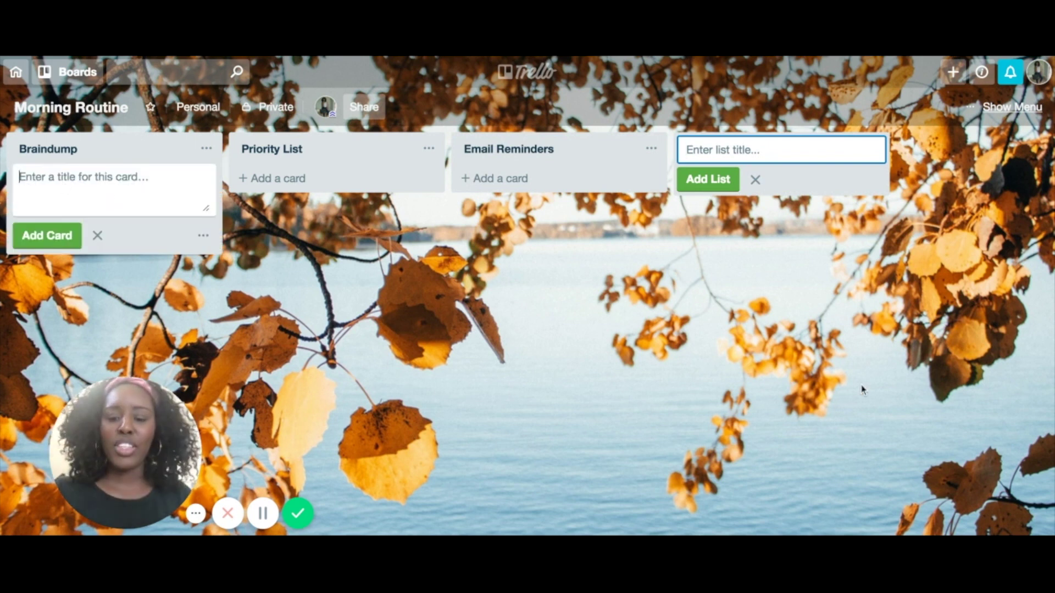
text(write notes)
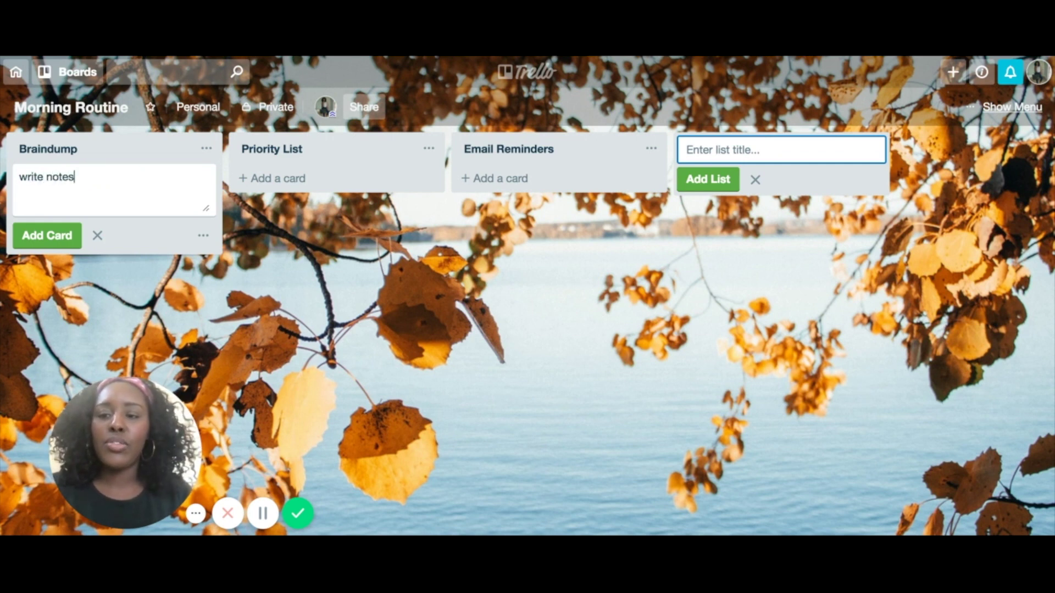
key(Return)
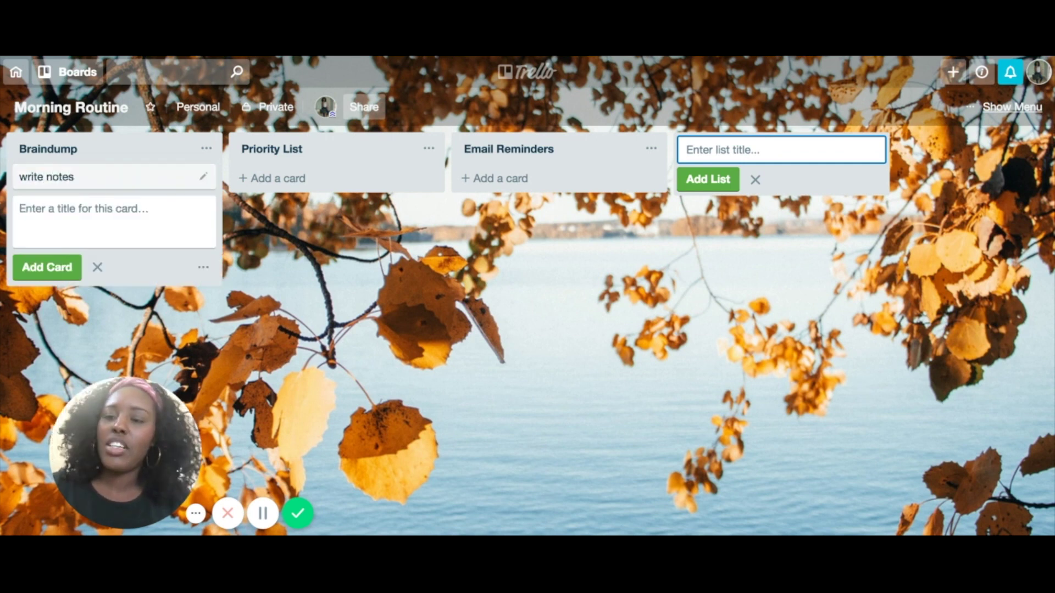
text(grad)
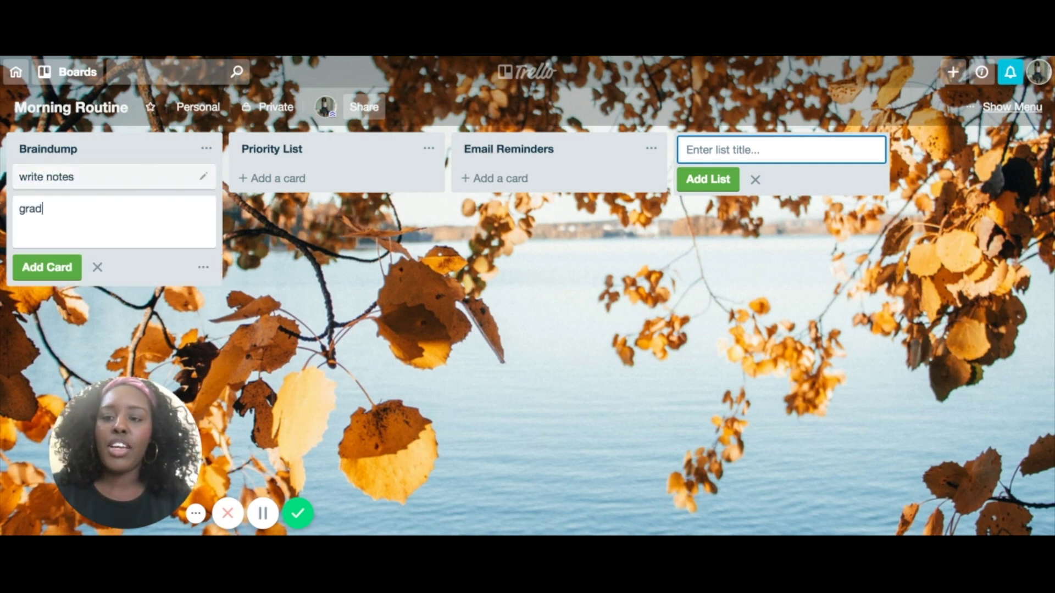
text(e quizzes)
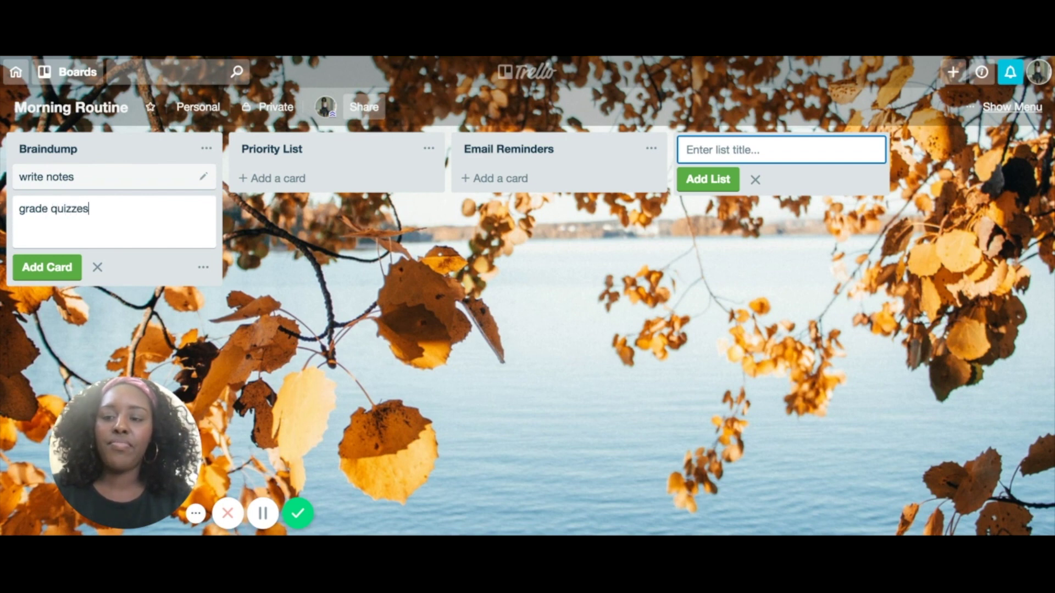
key(Return)
text(email students)
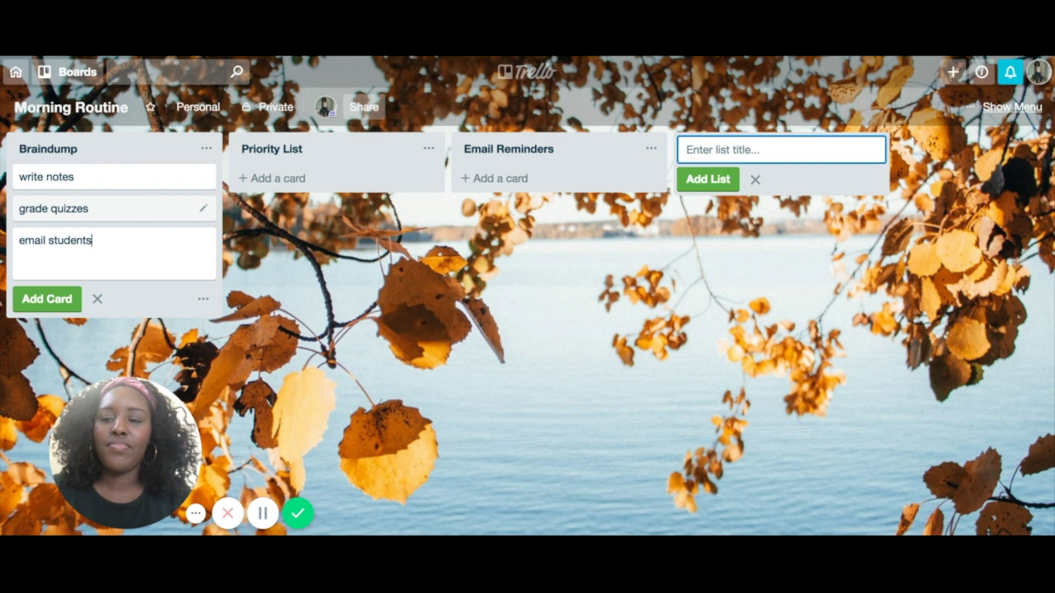
key(Return)
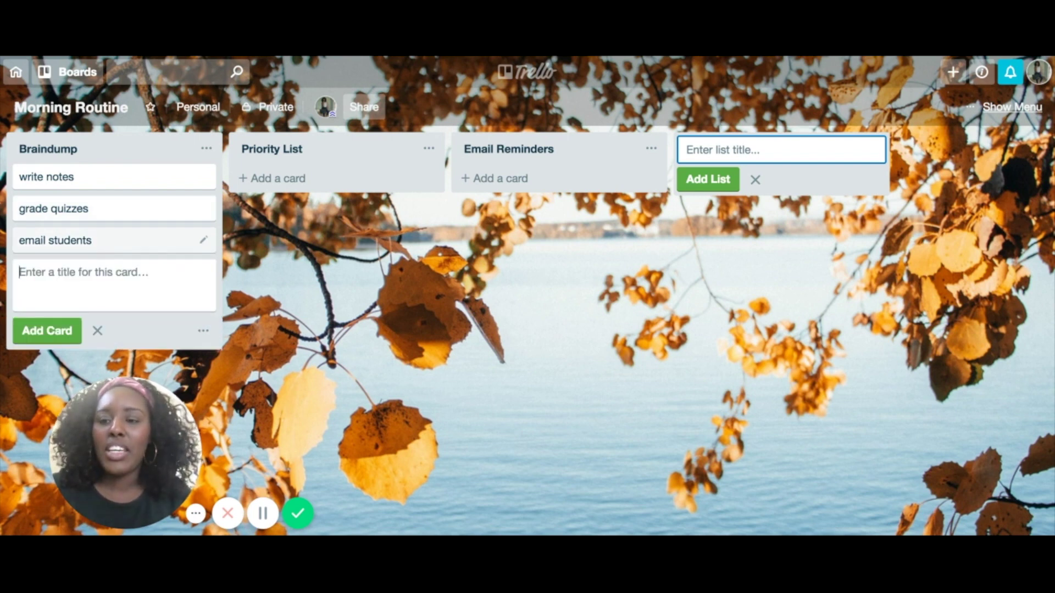
Add 'meeting at 1pm', 'create hw assingment' and 'write 3rd year review' cards to Braindump
text(meeting at 1pmn)
key(Return)
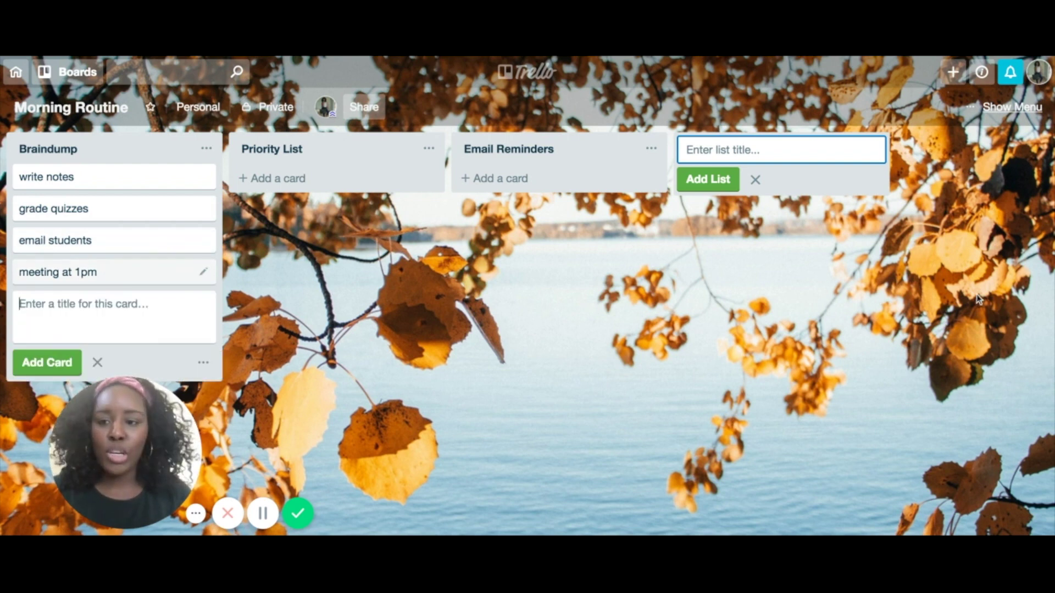
text(create hw assing)
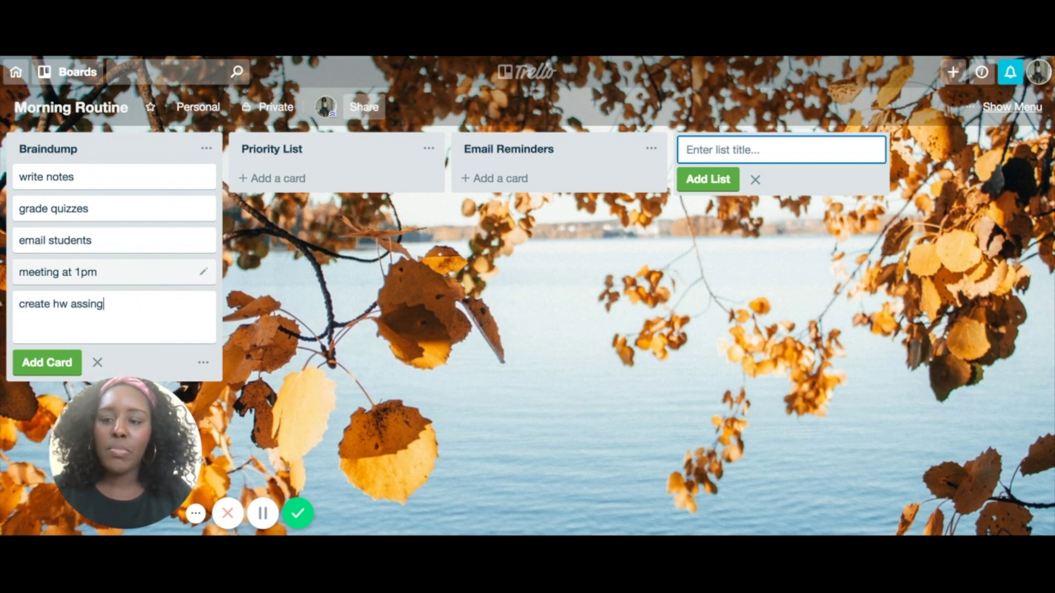
text(ment)
key(Return)
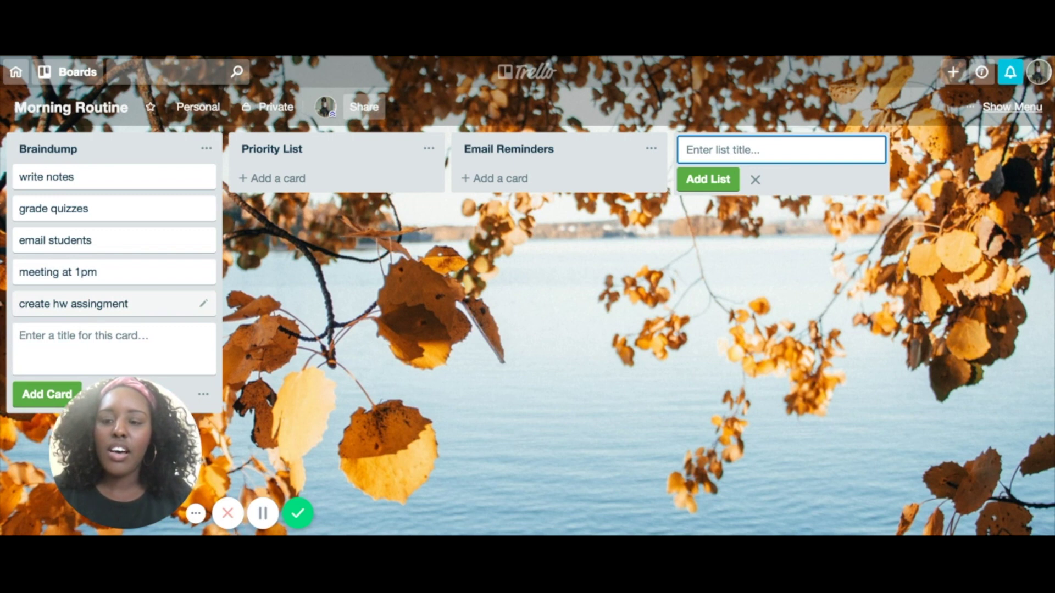
text(write)
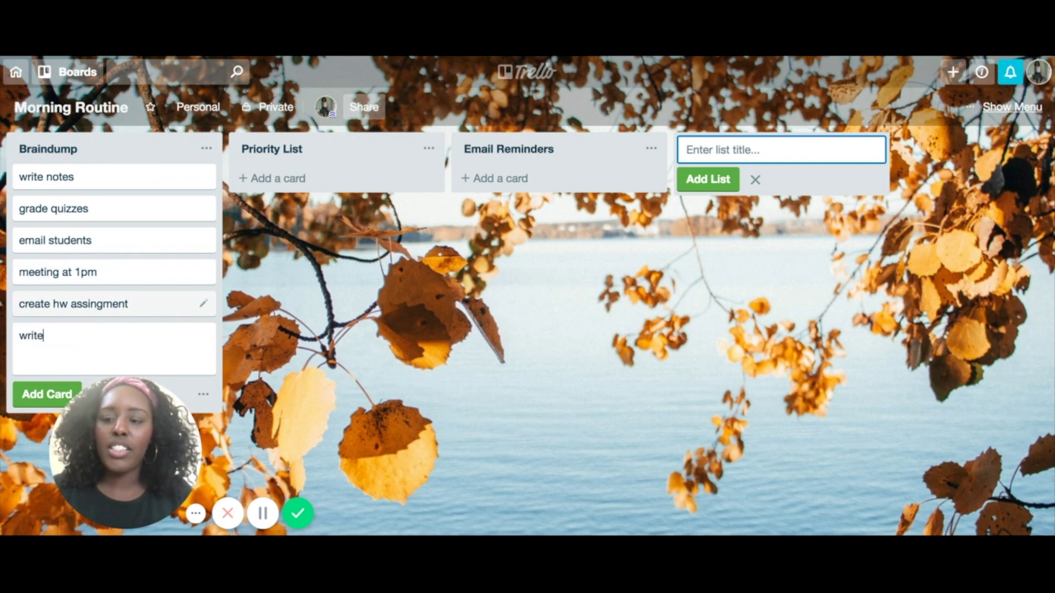
text( 3rd year)
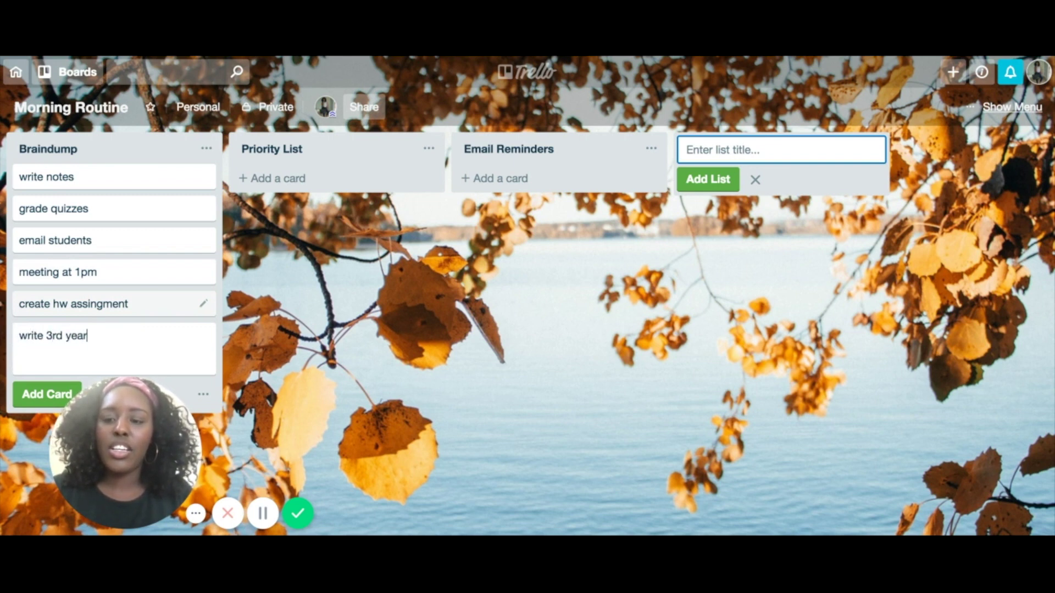
text( review)
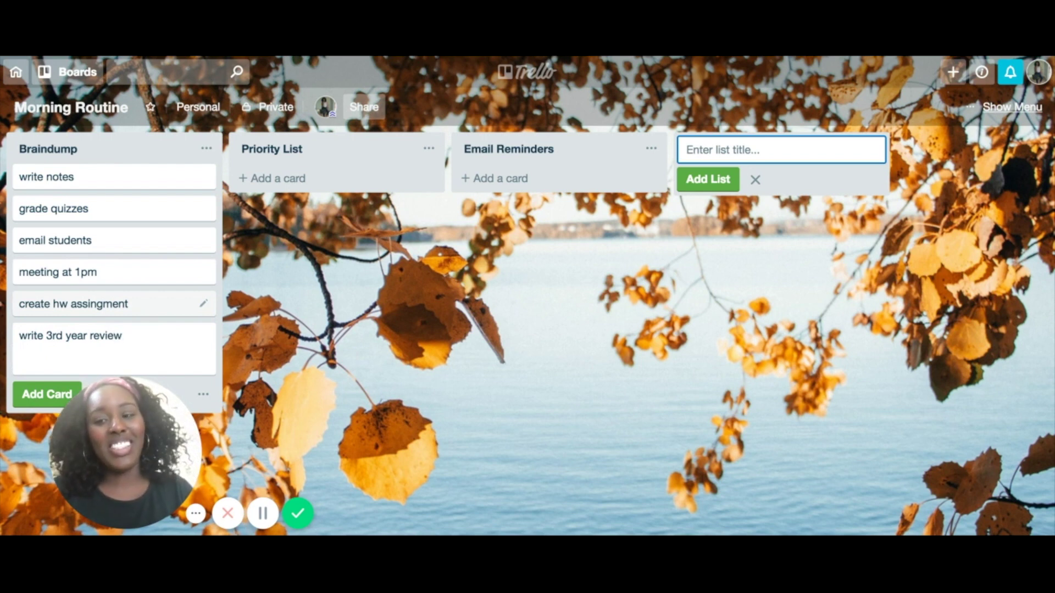
key(Return)
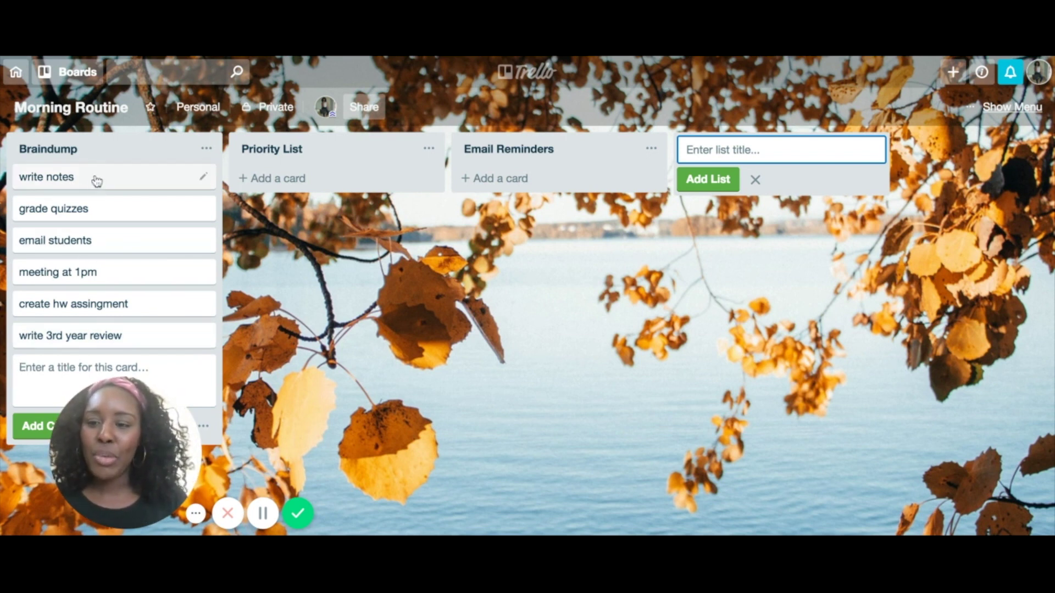
Drag grade quizzes, meeting at 1pm and write 3rd year review into Priority List, in that order
drag(76, 214, 297, 183)
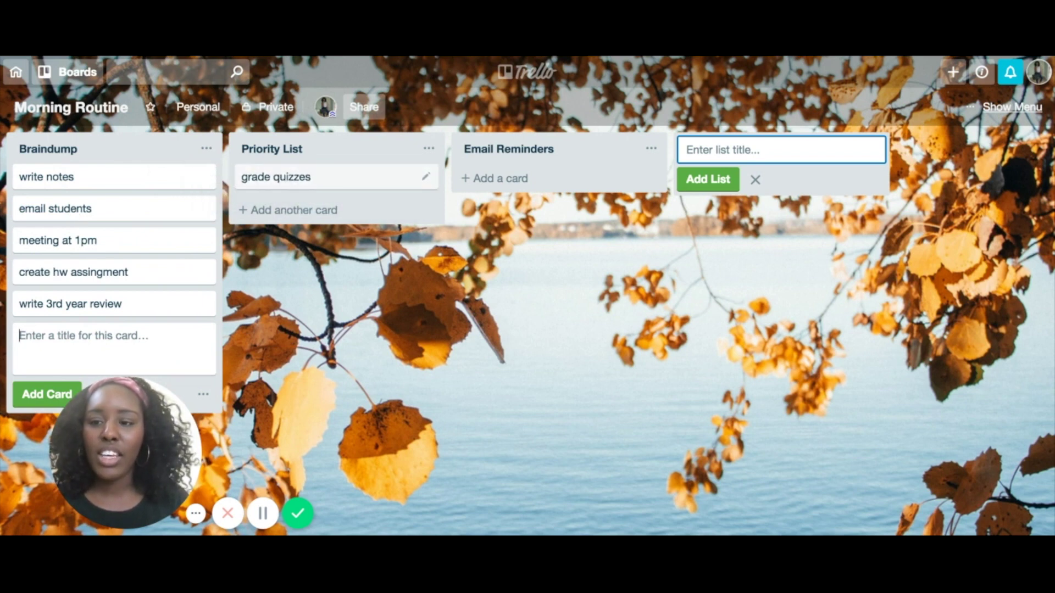
drag(85, 240, 300, 209)
drag(67, 275, 290, 242)
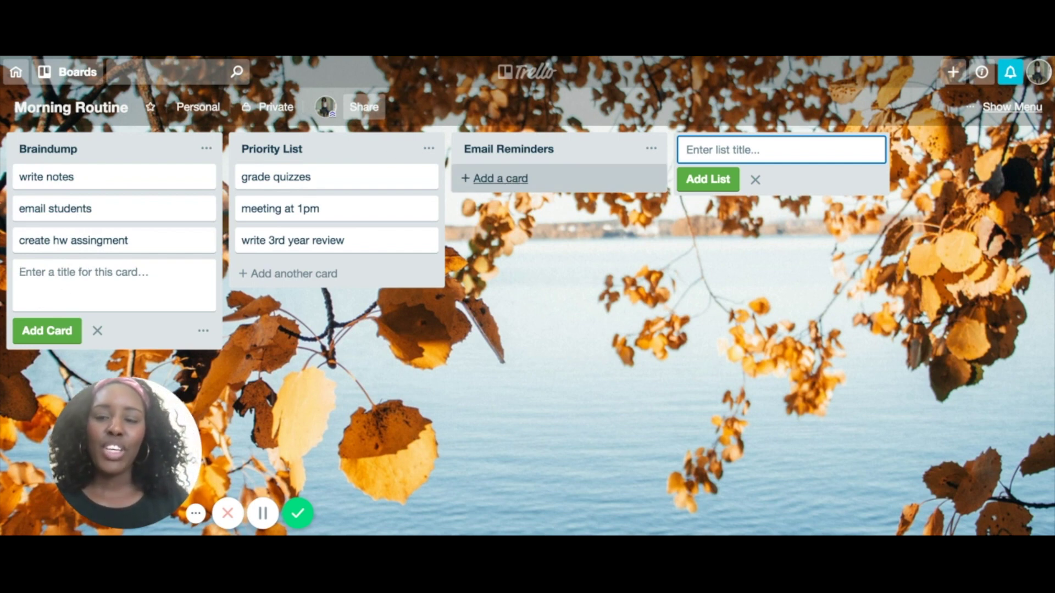
Add 'write a recommendation letter' and 'add to a spreadsheet' cards under Email Reminders
click(495, 178)
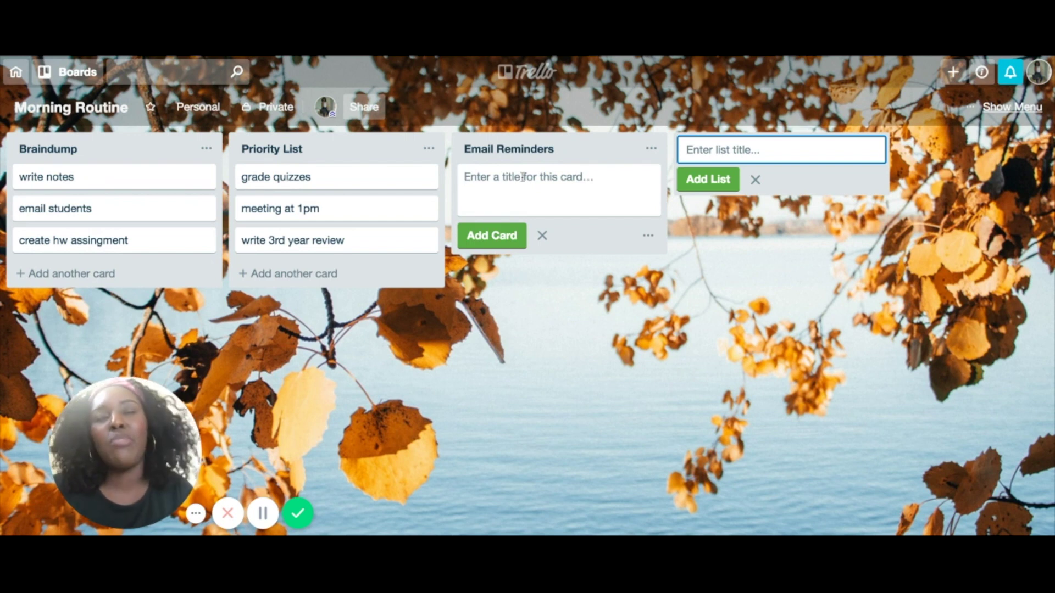
text(write )
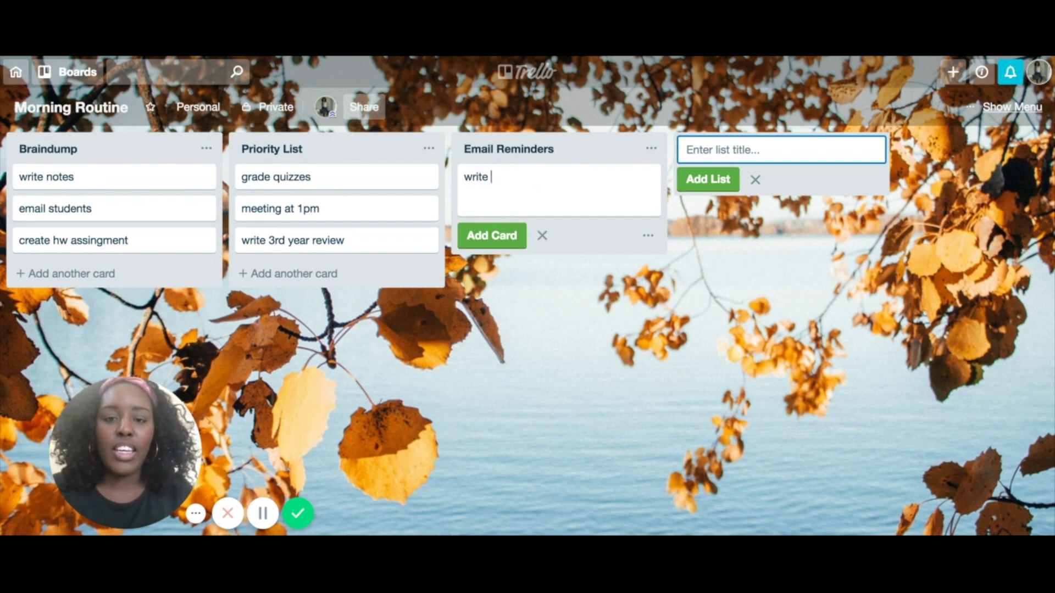
text(a recommenda)
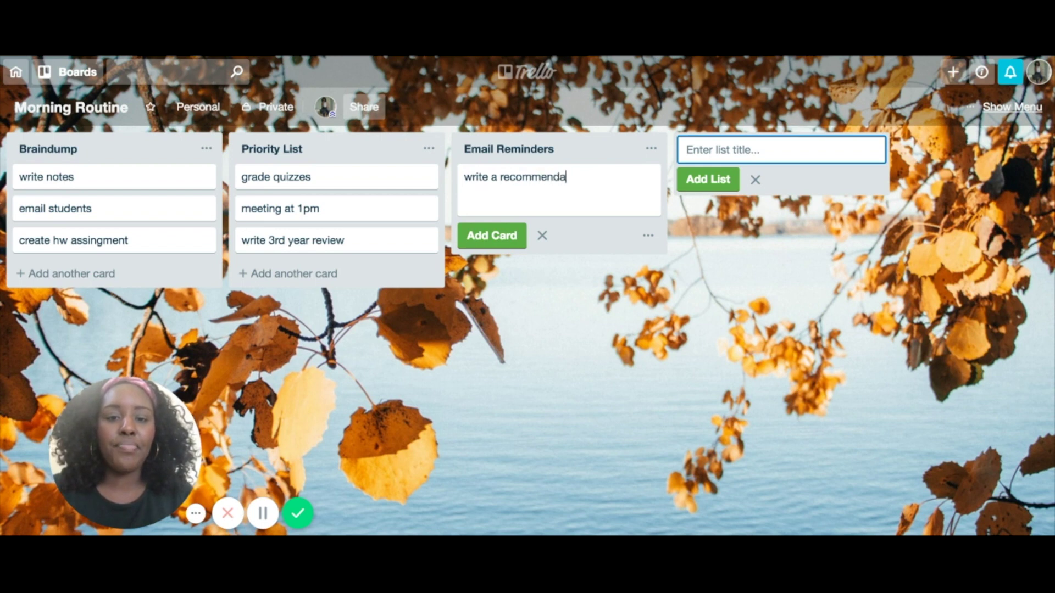
text(tion letter)
key(Return)
text(creare)
key(BackSpace)
key(BackSpace)
key(BackSpace)
key(BackSpace)
key(BackSpace)
key(BackSpace)
text(add to a spea)
key(BackSpace)
key(BackSpace)
text(readshe)
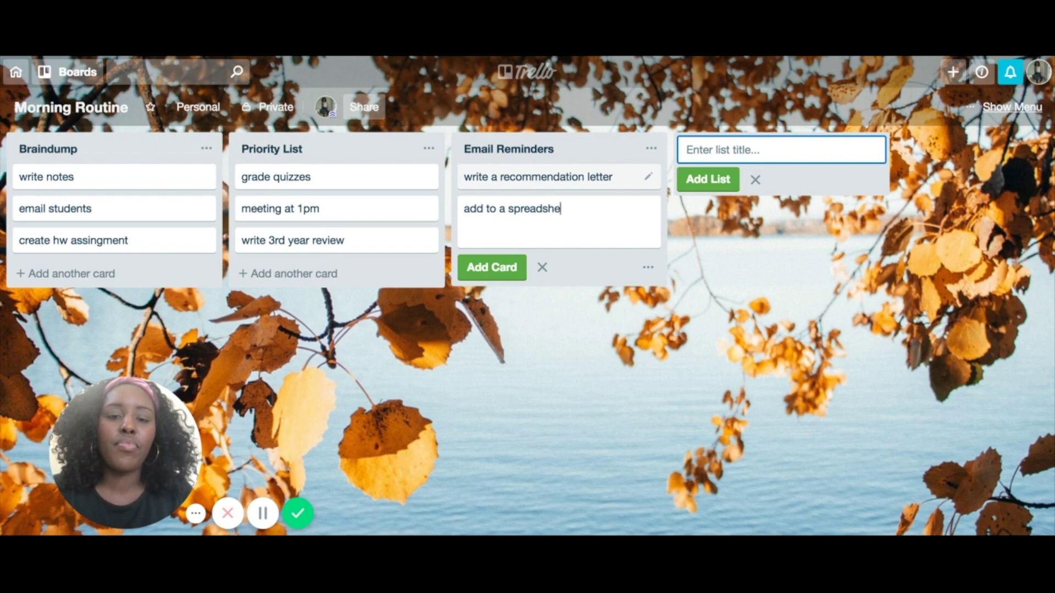
text(et)
key(Return)
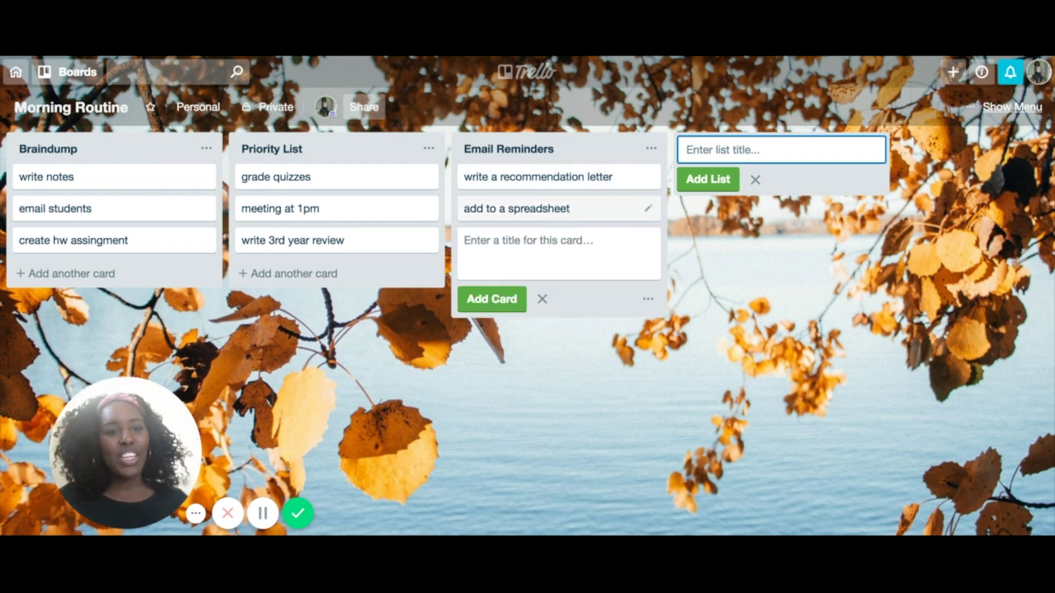